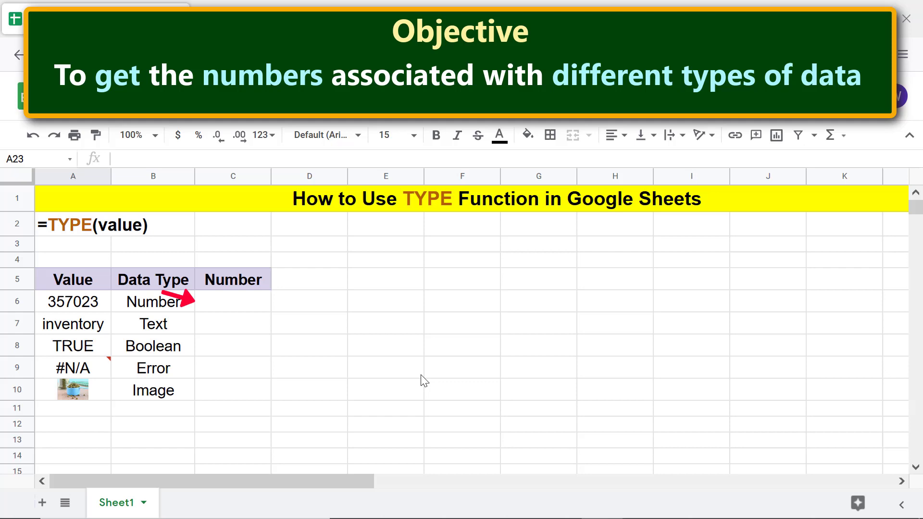
Enter =TYPE(A6) in C6 so it returns 1 for the number 357023.
click(232, 303)
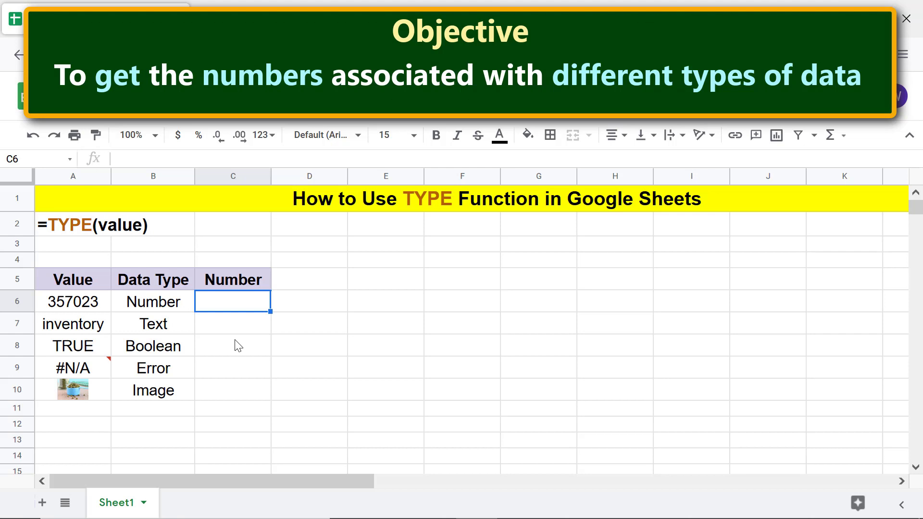
text(=ty)
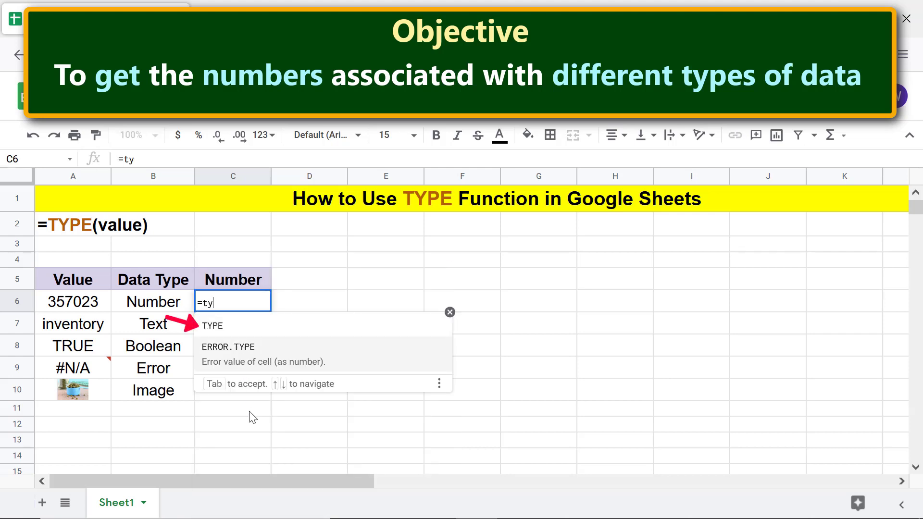
click(212, 325)
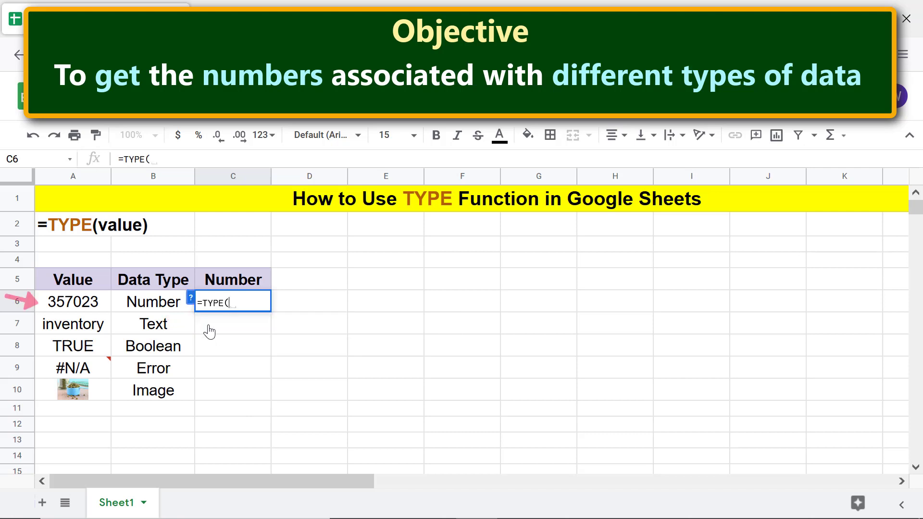
click(91, 309)
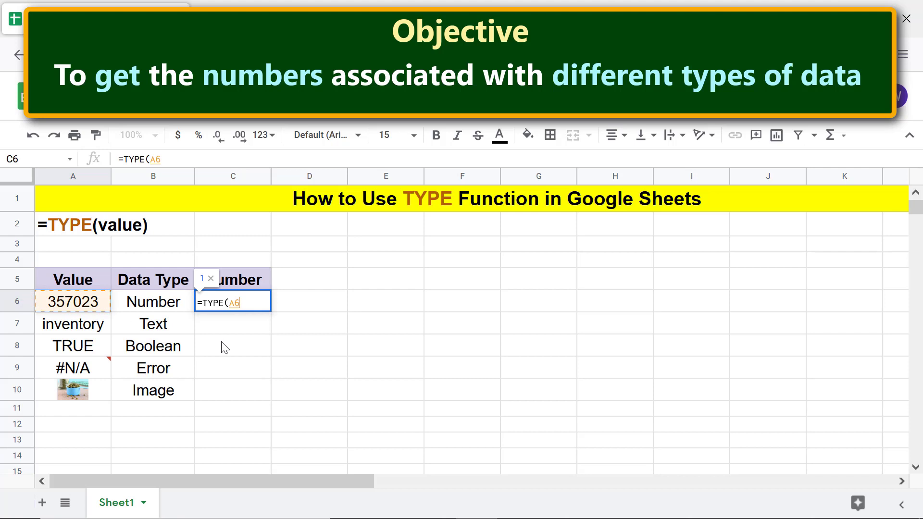
key(Return)
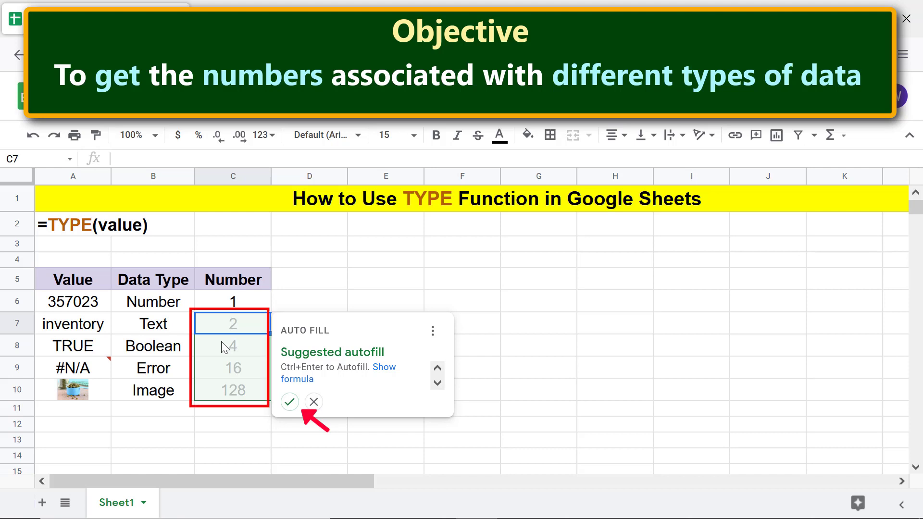
Accept the autofill so C7:C10 show 2, 4, 16, 128, then add the label Array in B11.
click(291, 403)
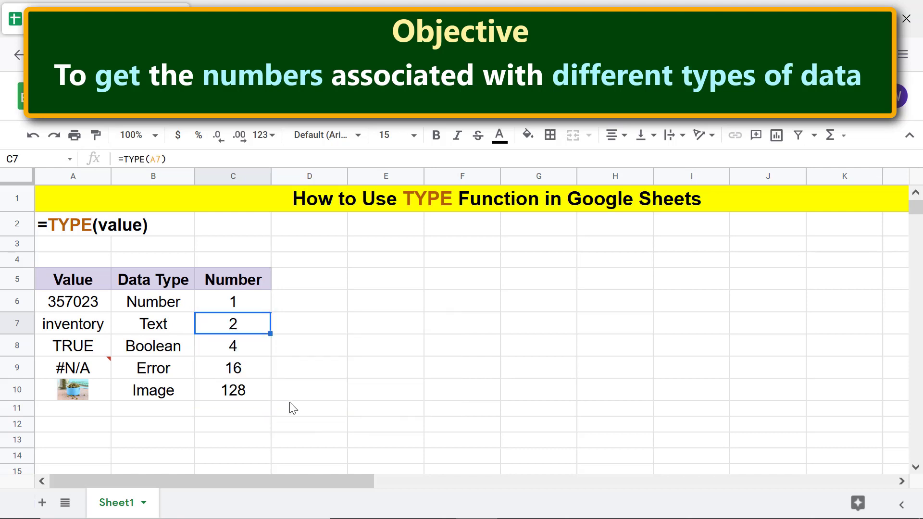
click(254, 410)
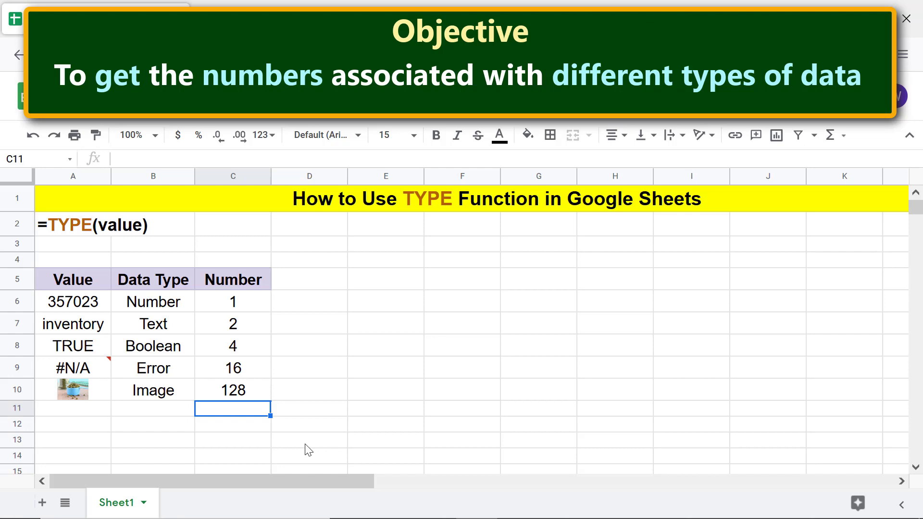
click(174, 413)
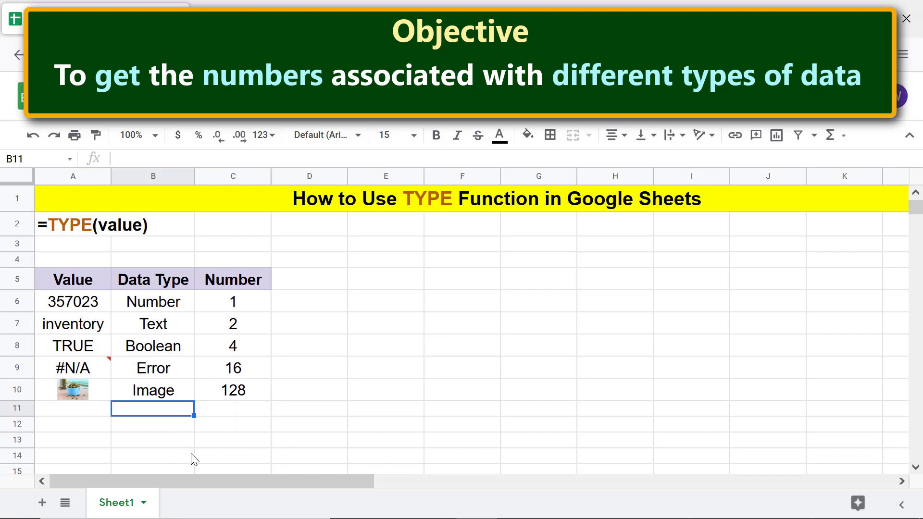
text(Array)
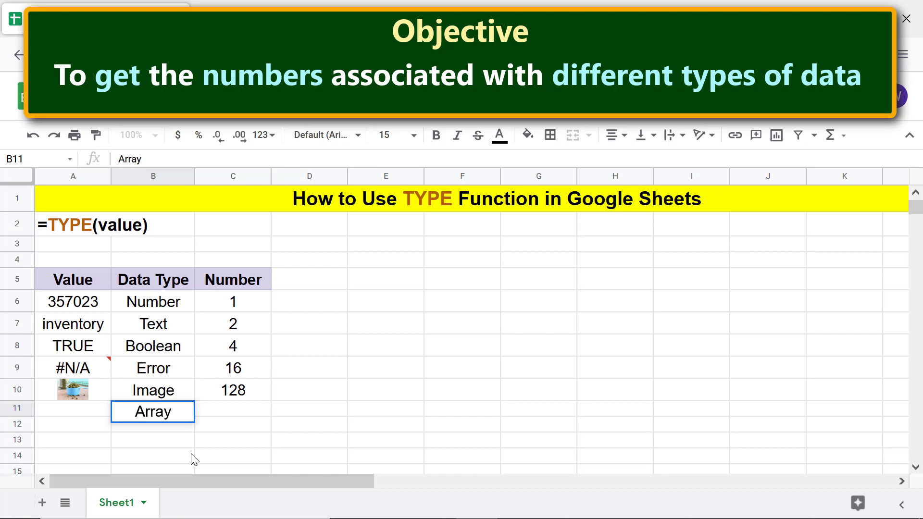
key(Return)
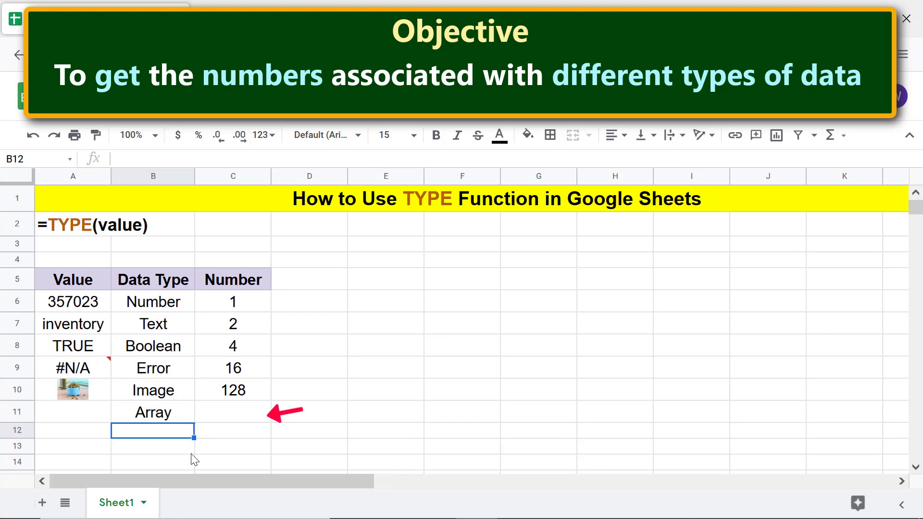
Enter =TYPE({150;330;600}) in C11 so it returns 64 for the array.
click(233, 423)
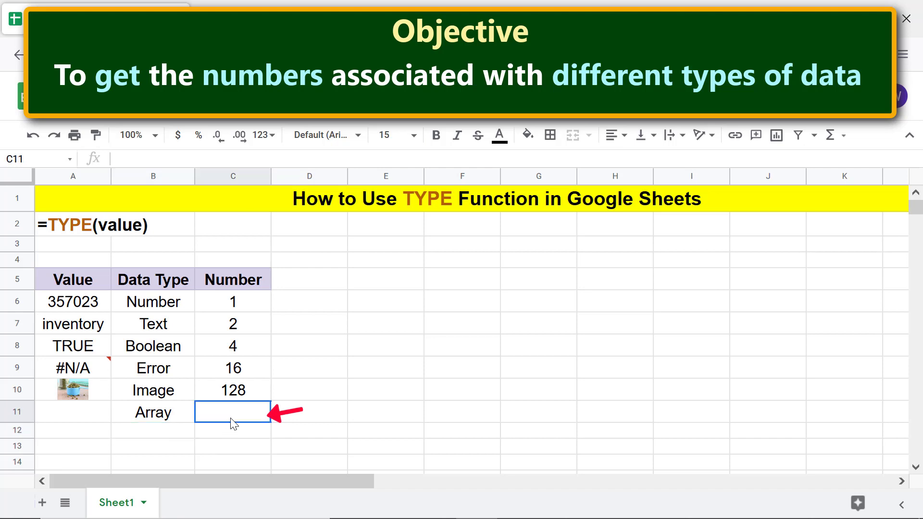
text(=ty)
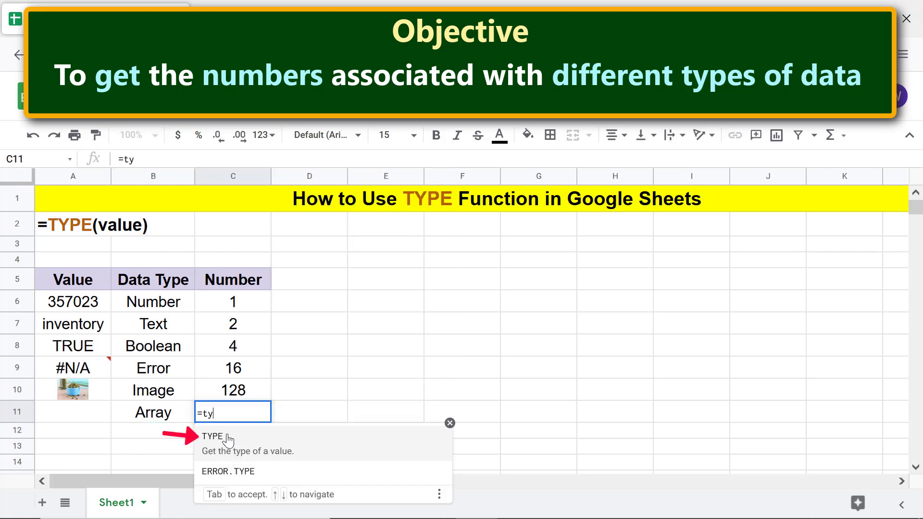
click(216, 438)
text({)
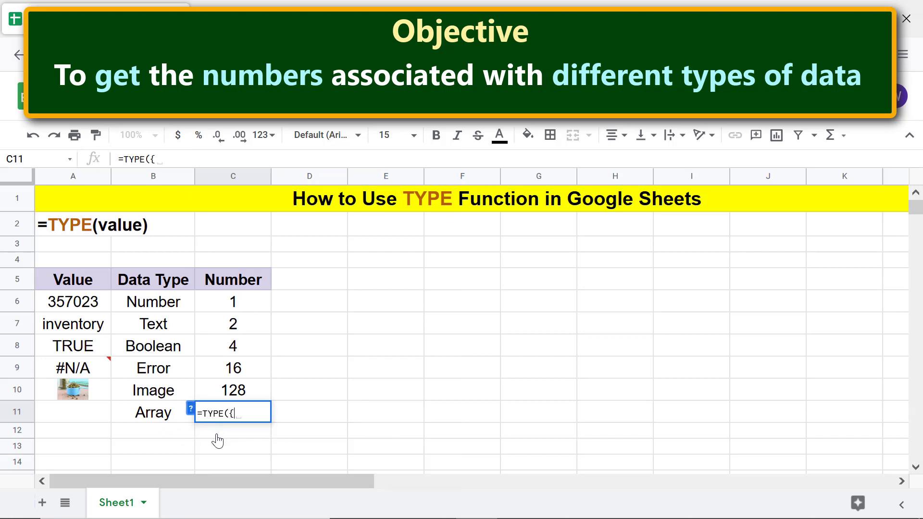
text(150)
text(;330)
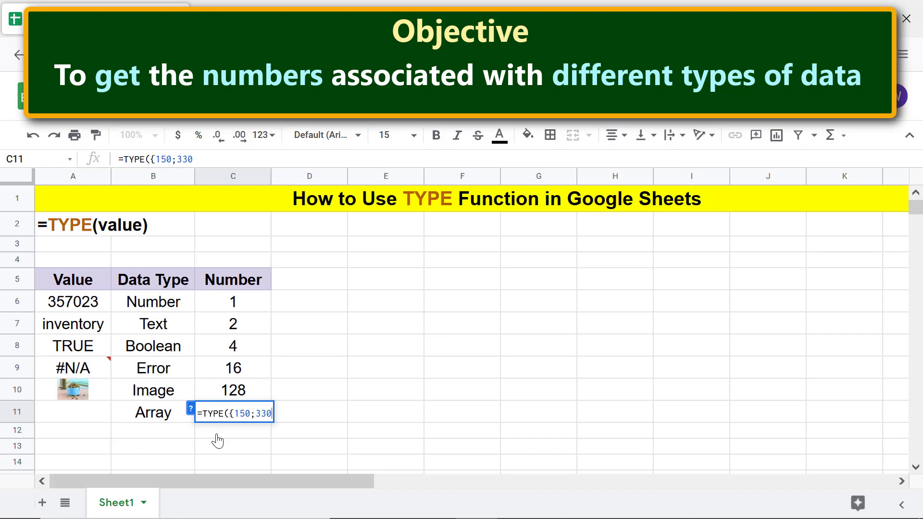
text(;600})
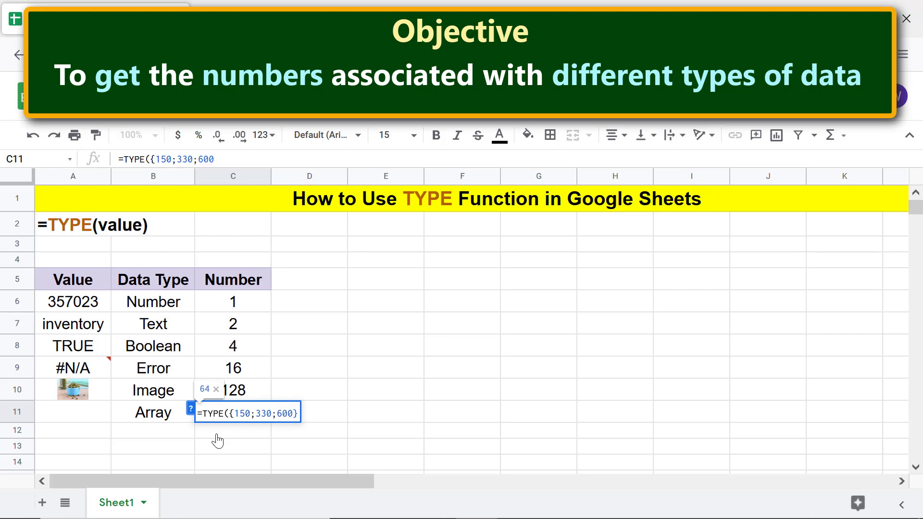
text())
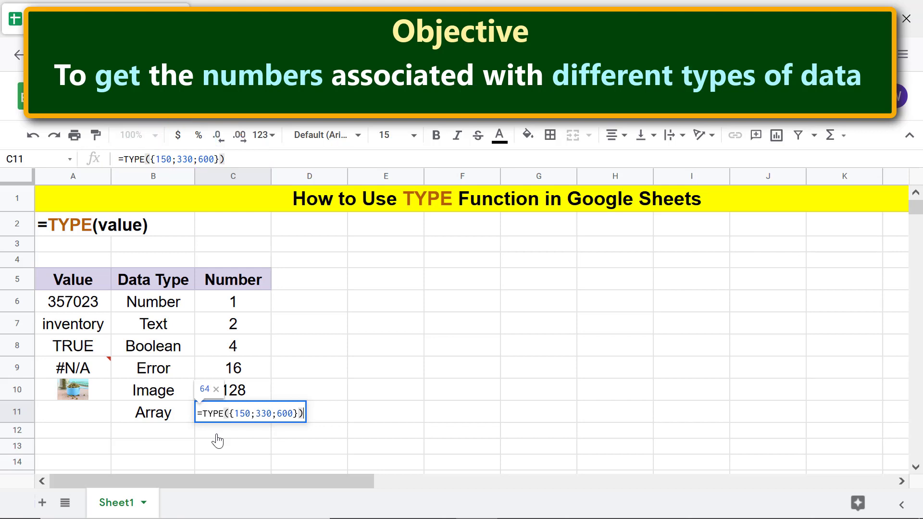
key(Return)
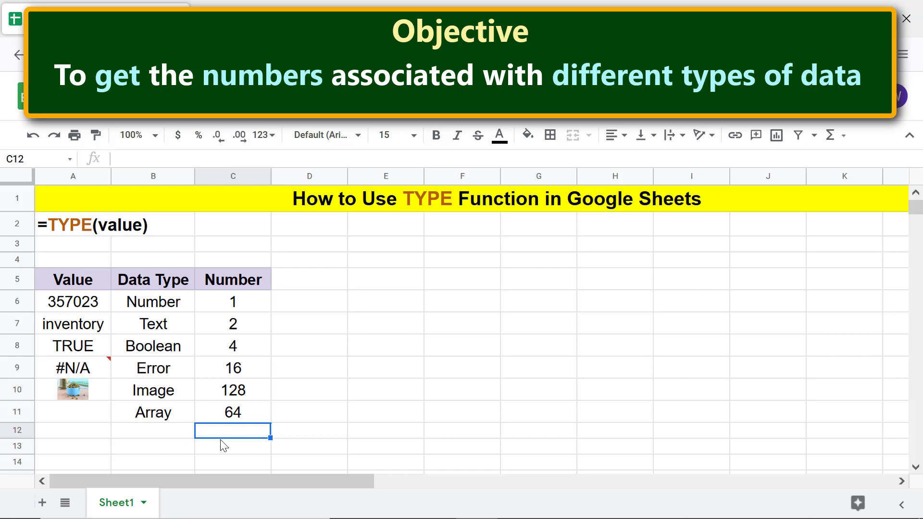